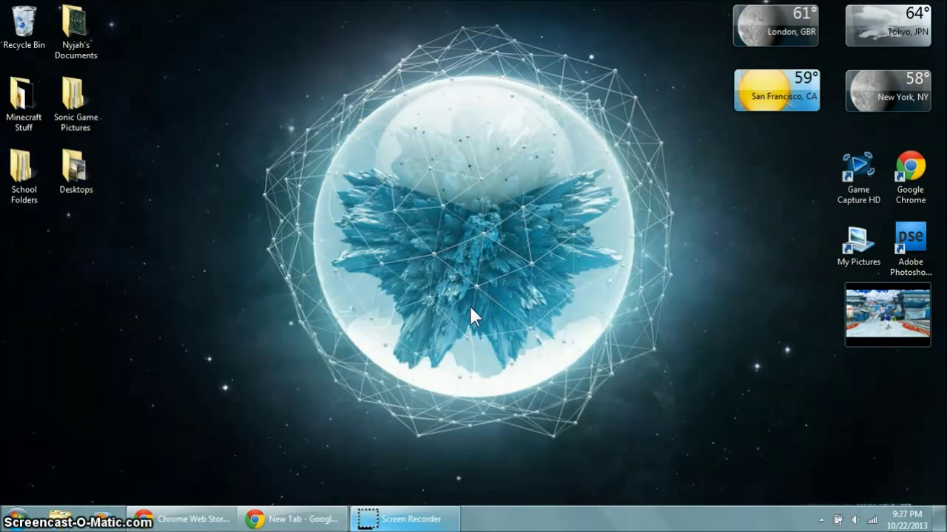
- Restore the Chrome window from the taskbar to show the Google New Tab page
left_click(296, 519)
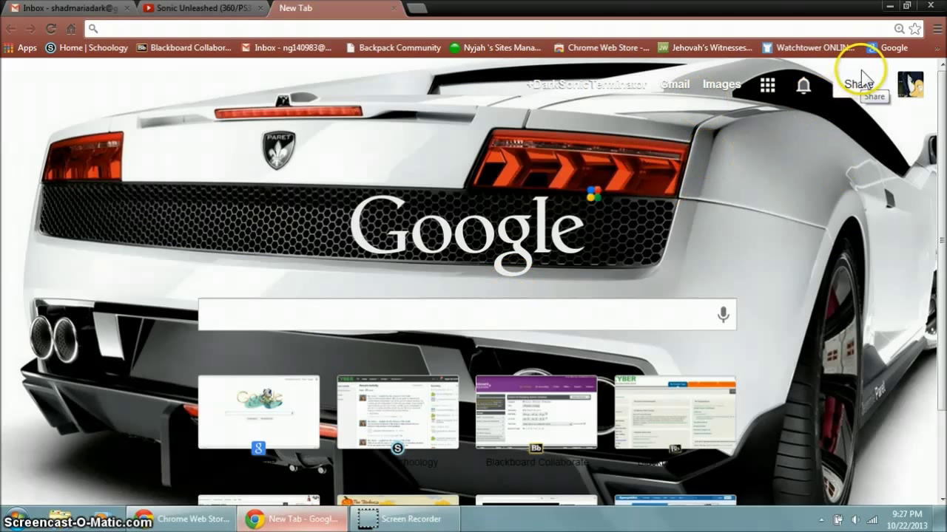
- Search Google for 'minecraft.net' and open the official Minecraft site result
left_click(890, 51)
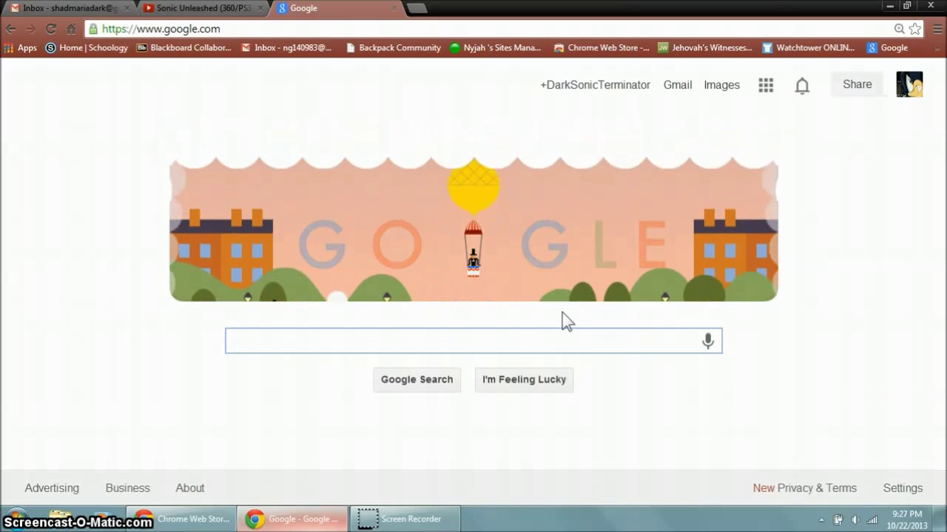
type("minec")
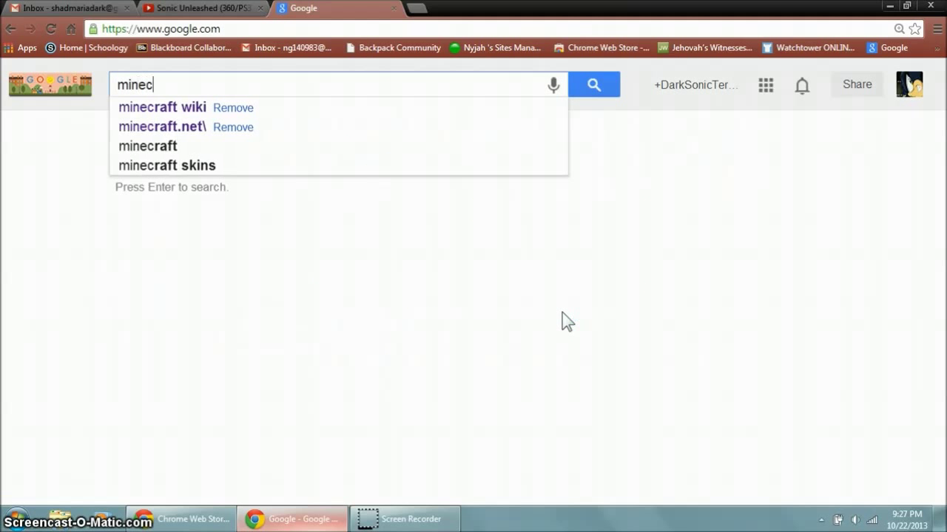
type("raft.net")
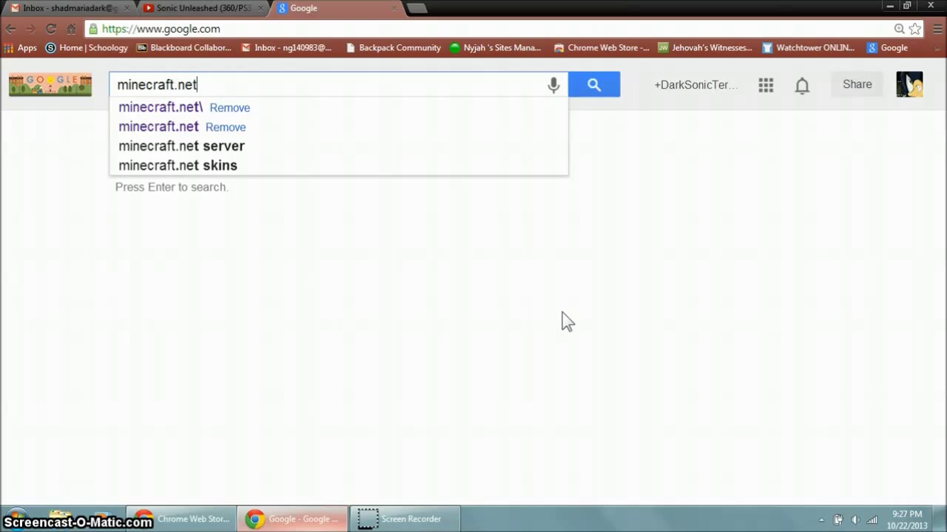
key("Return")
left_click(204, 140)
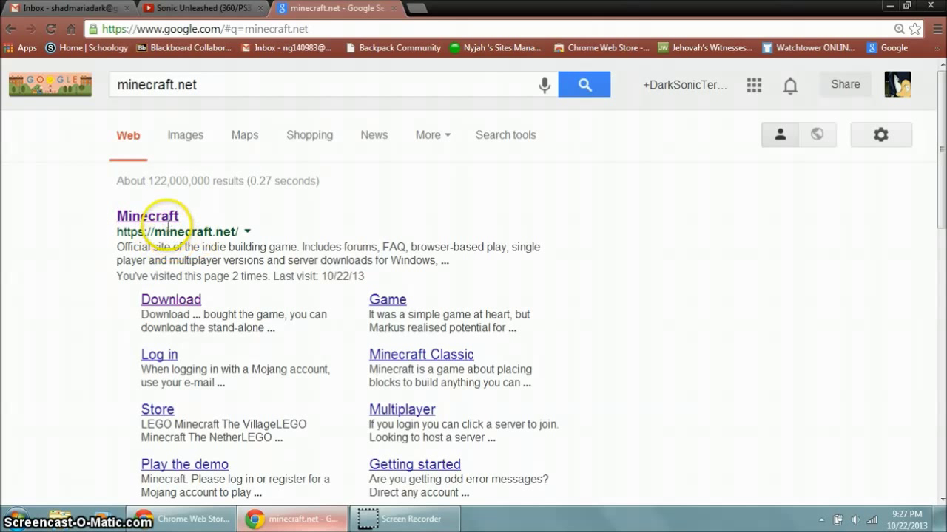
left_click(152, 216)
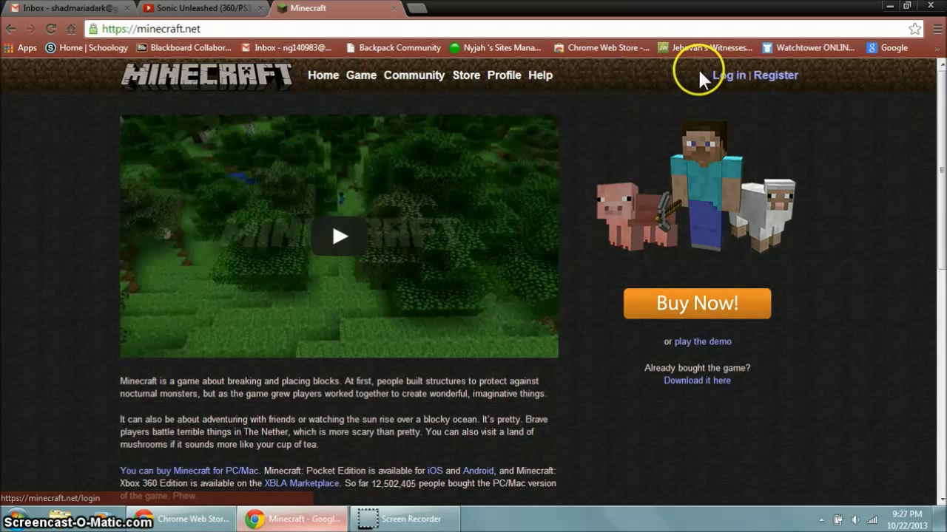
- Open the 'Download it here' page and download the Minecraft.exe launcher for Windows
left_click(677, 380)
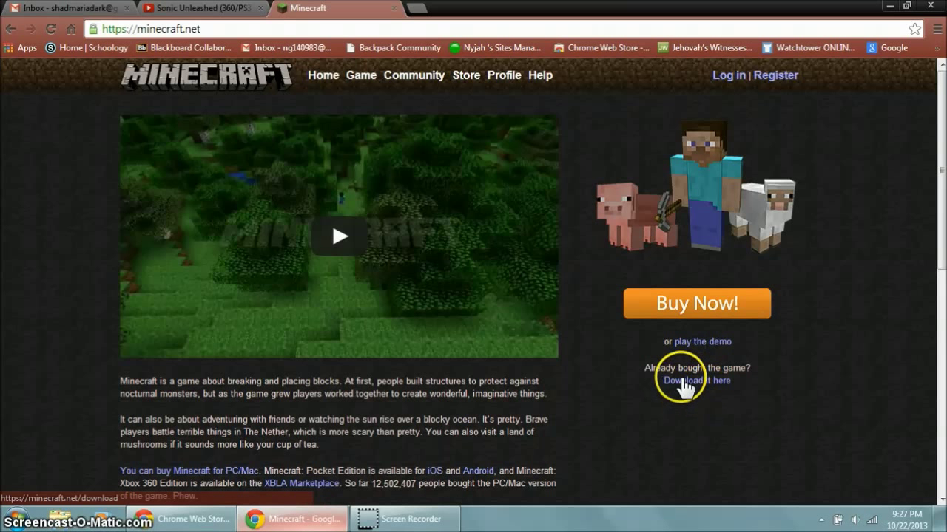
left_click(723, 381)
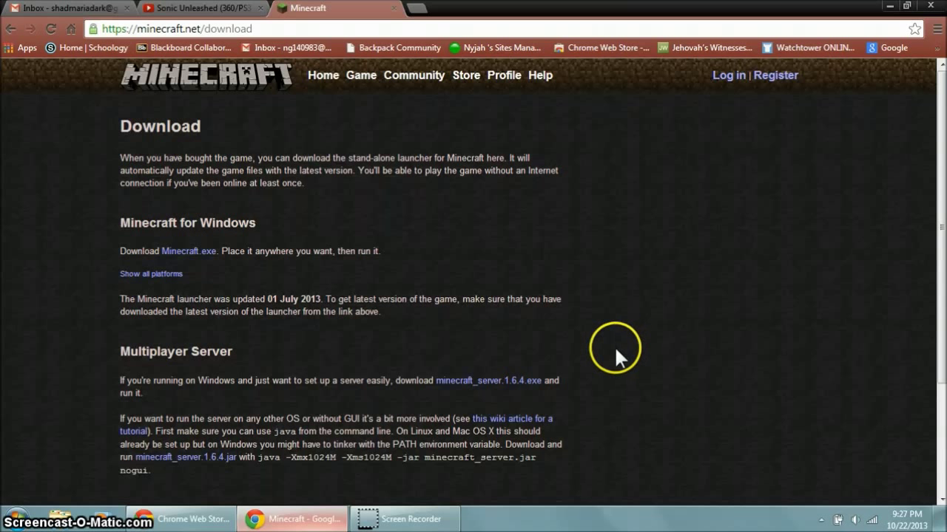
left_click(194, 254)
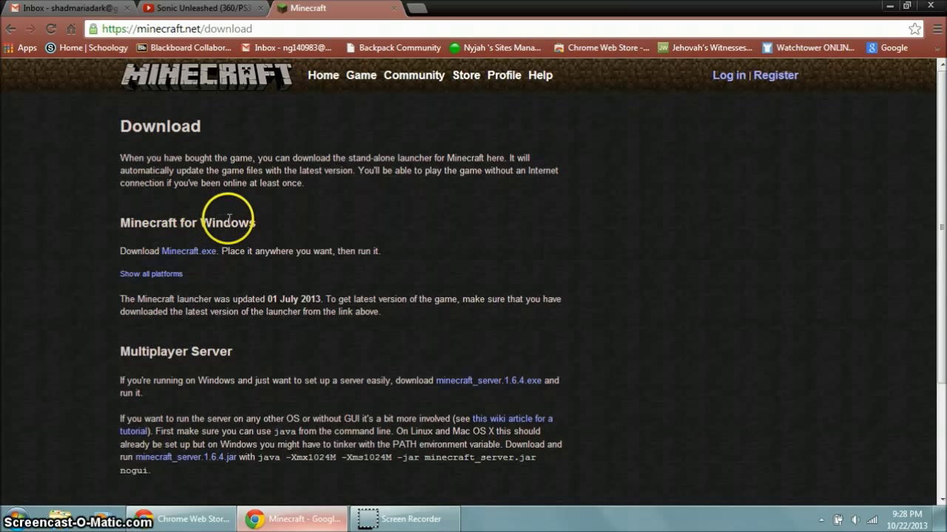
left_click_drag(256, 222, 122, 231)
left_click(178, 246)
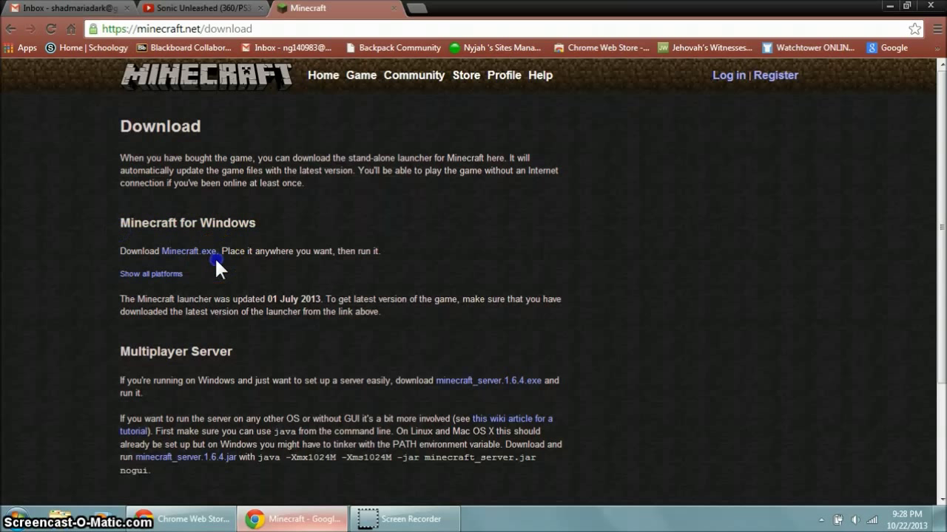
left_click(218, 219)
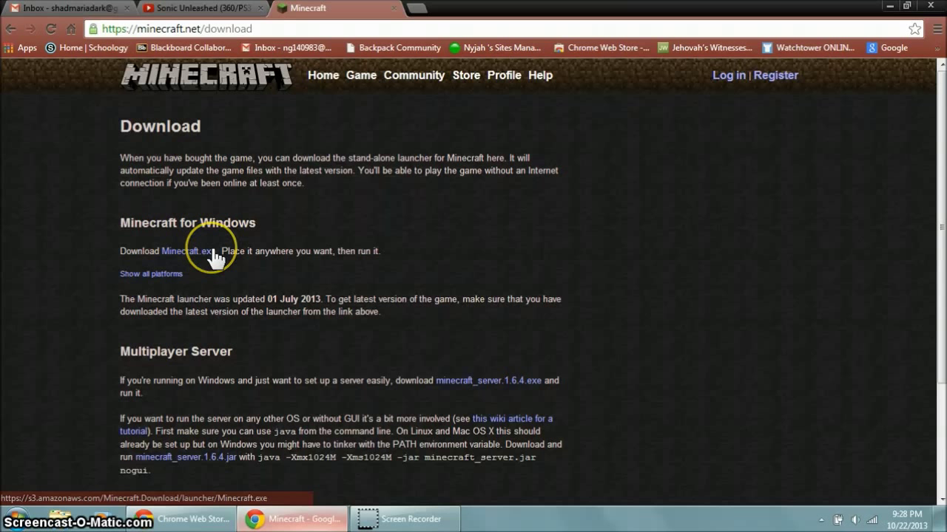
left_click(213, 252)
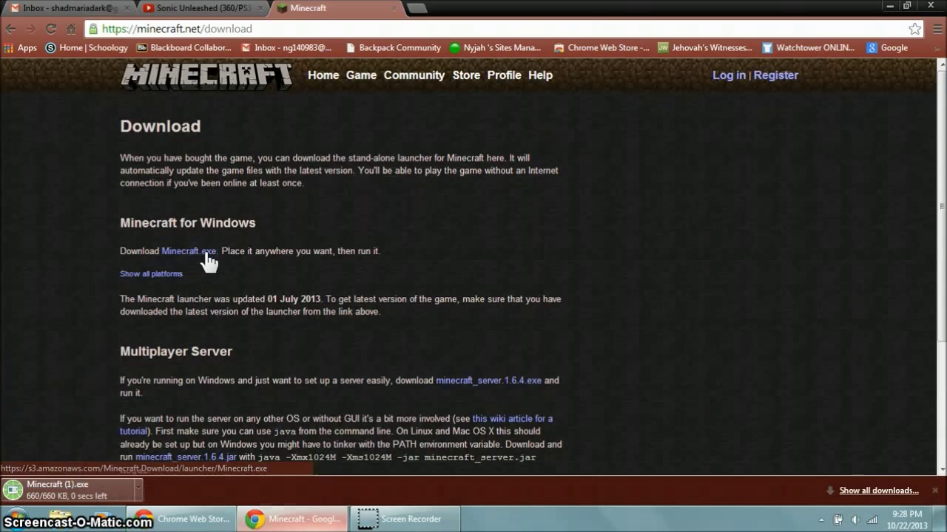
- Run the downloaded Minecraft (1).exe past the security warning and minimize Chrome
left_click(57, 485)
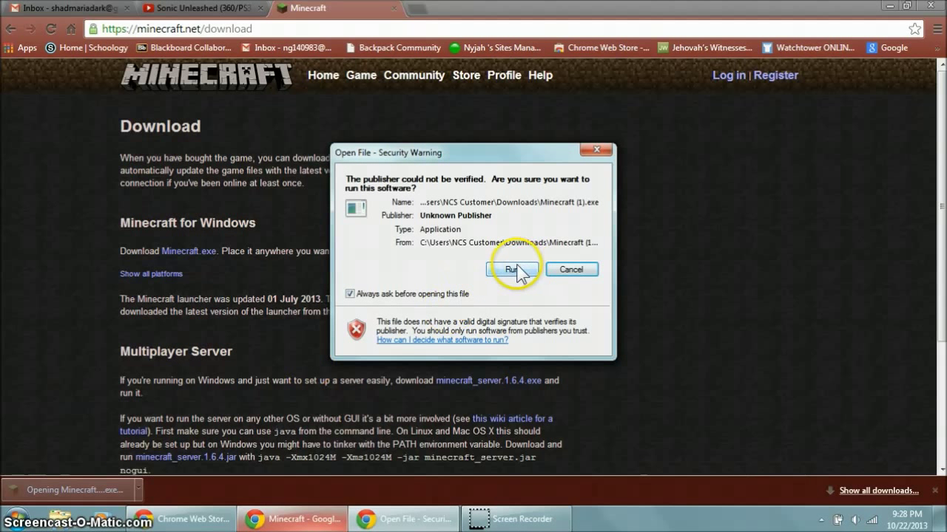
left_click(513, 270)
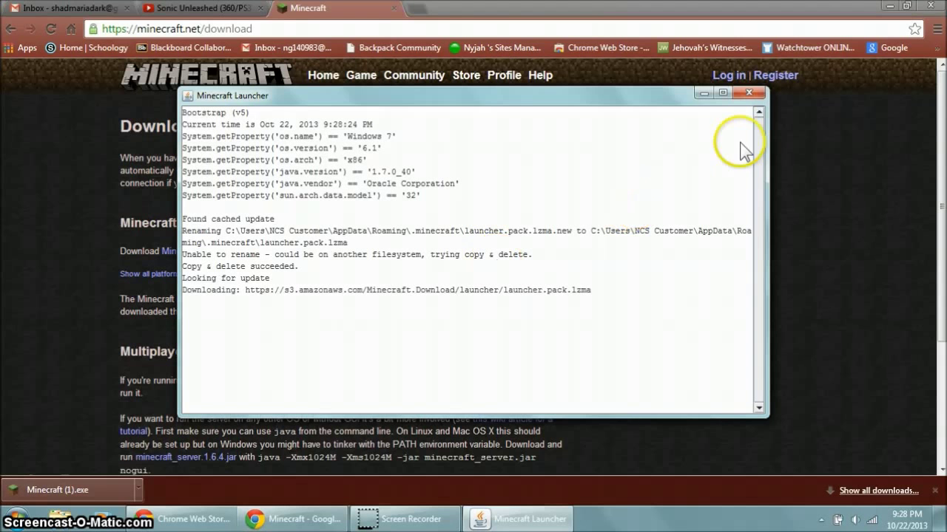
left_click(887, 7)
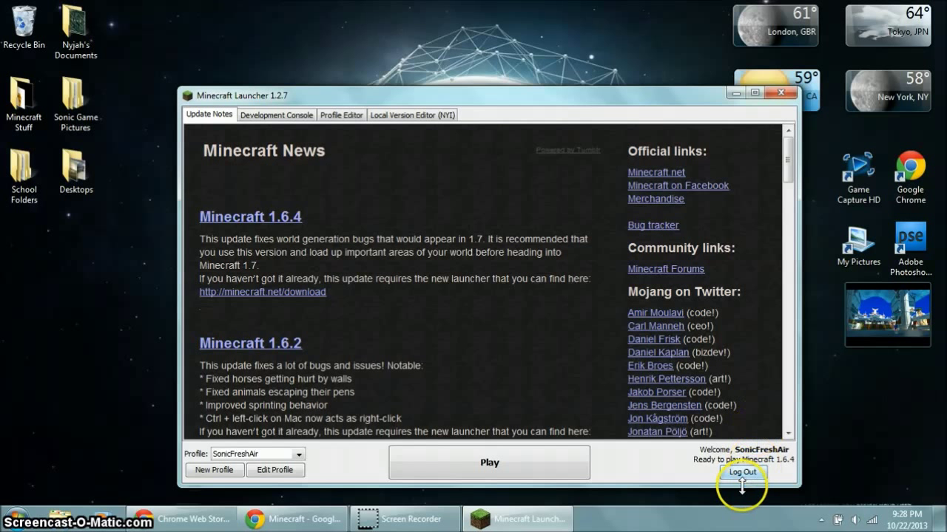
- Log out, sign back in with the account username and password, and play Minecraft 1.6.4
left_click(743, 473)
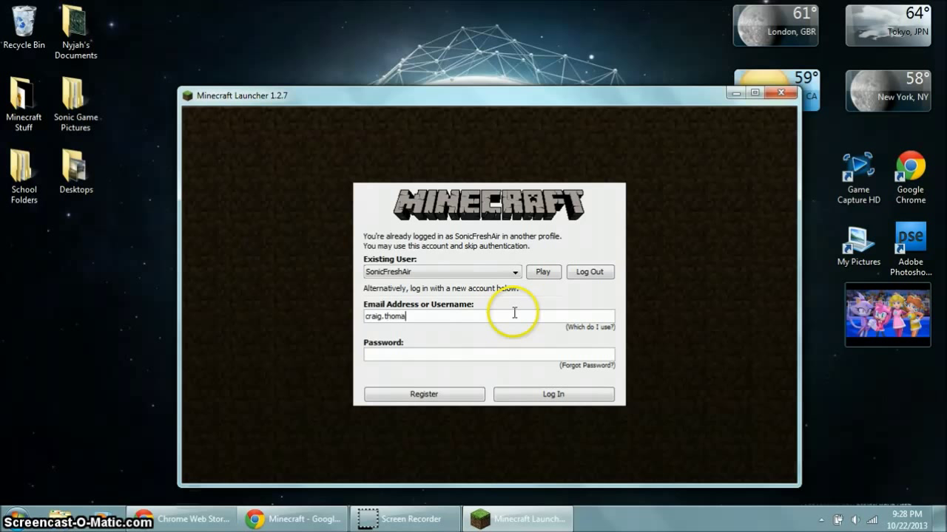
left_click(494, 354)
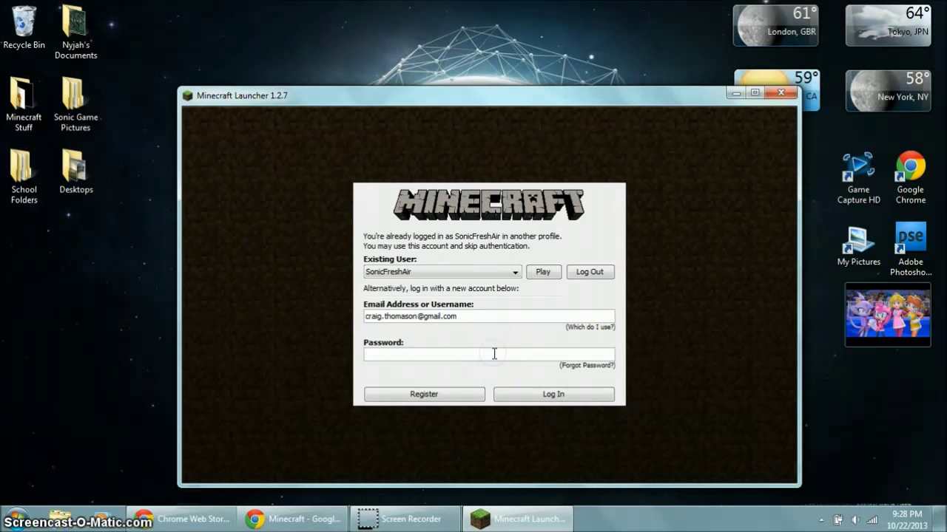
type("***")
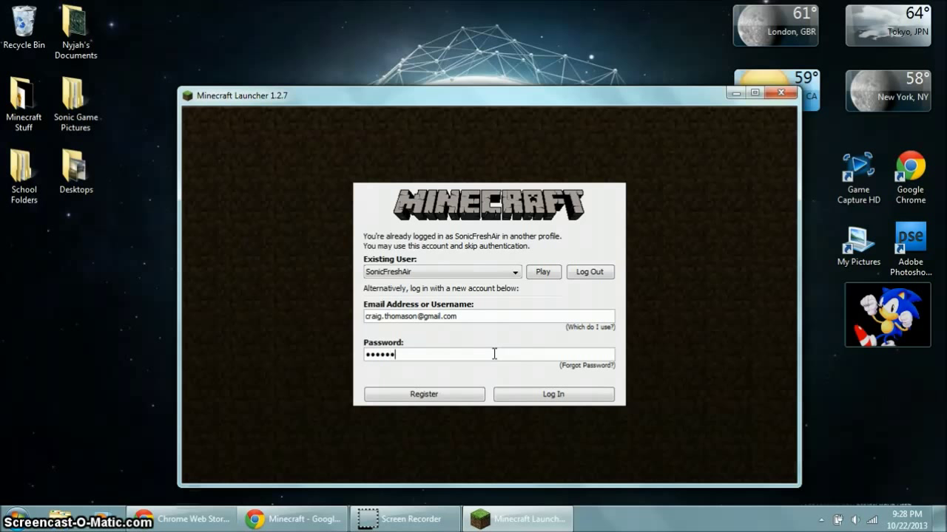
type("*")
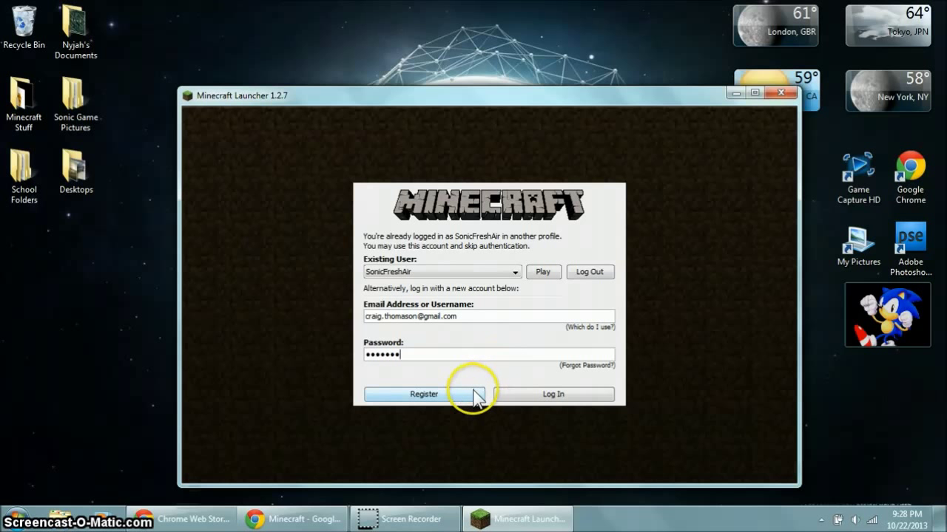
left_click(520, 395)
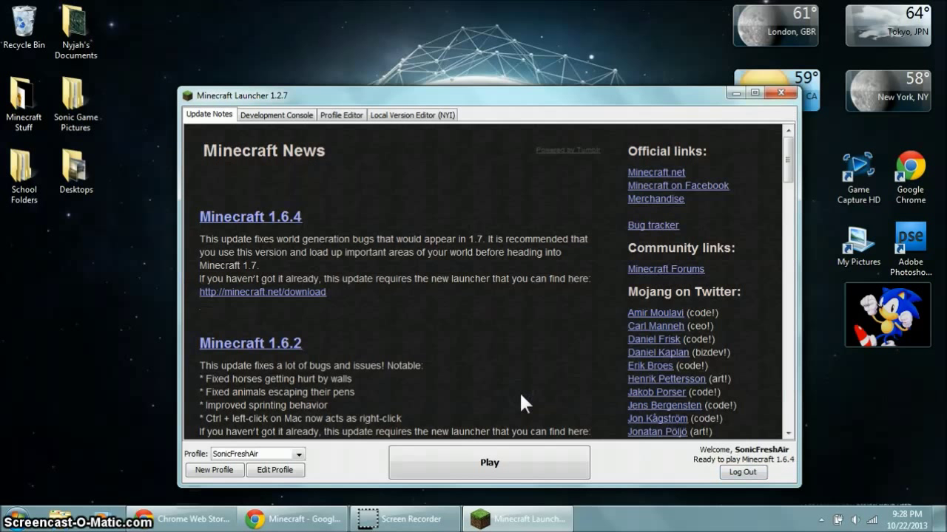
left_click(435, 468)
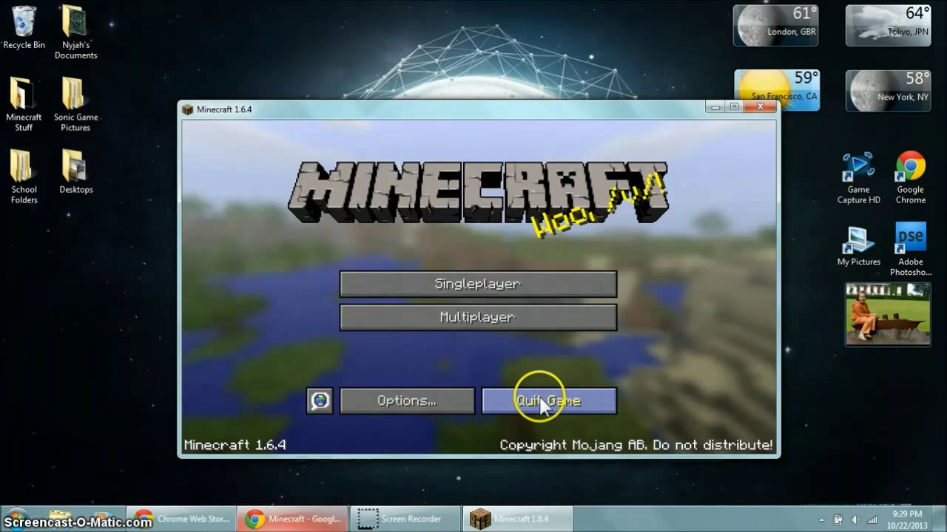
- Look at the Singleplayer world list and the Multiplayer server list, cancelling each
left_click(521, 283)
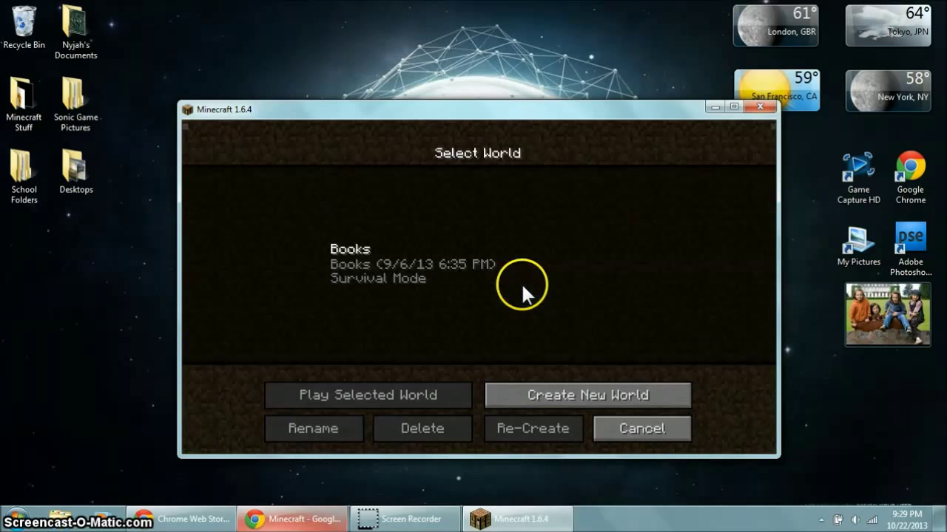
left_click(655, 430)
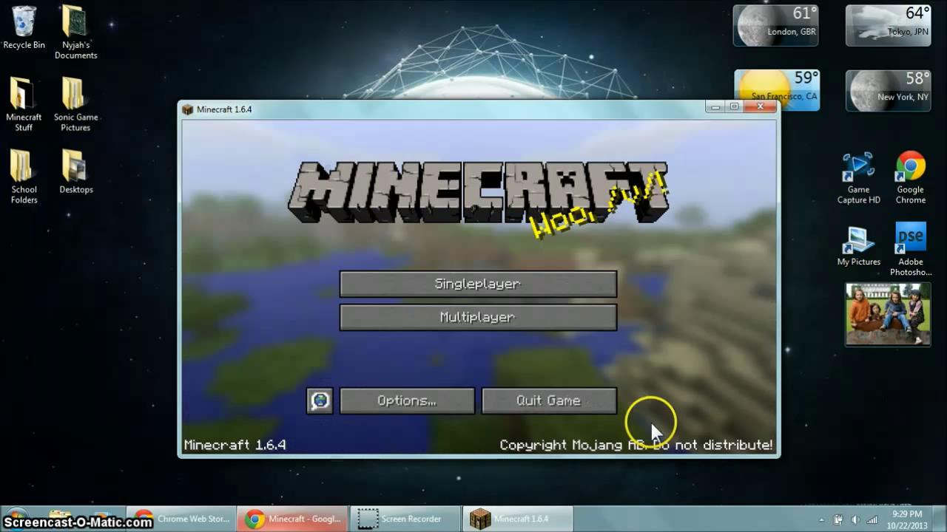
left_click(534, 318)
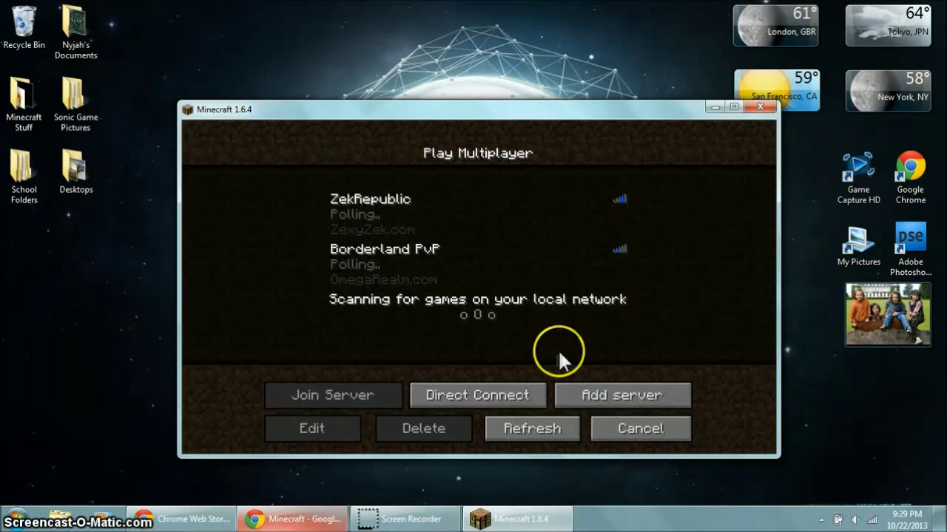
left_click(651, 433)
- Open Options, close it with Done, and choose Quit Game
left_click(430, 401)
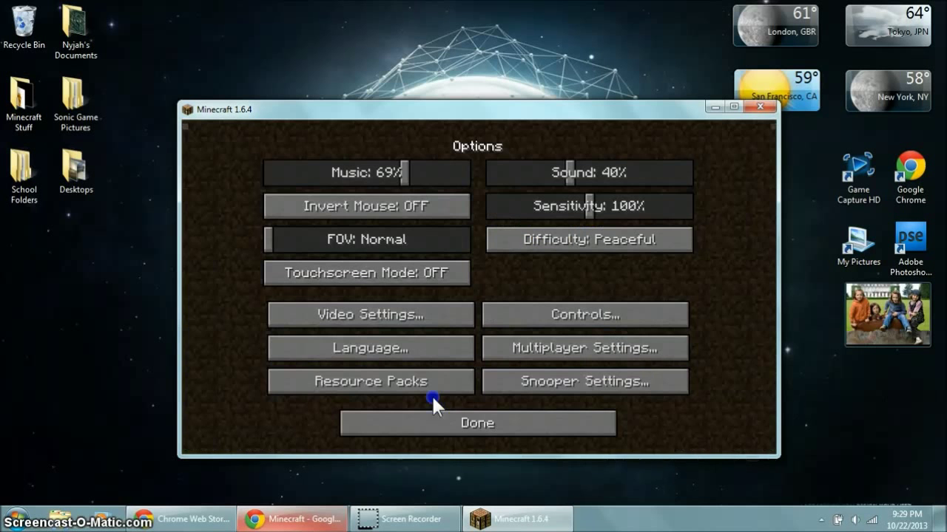
left_click(493, 421)
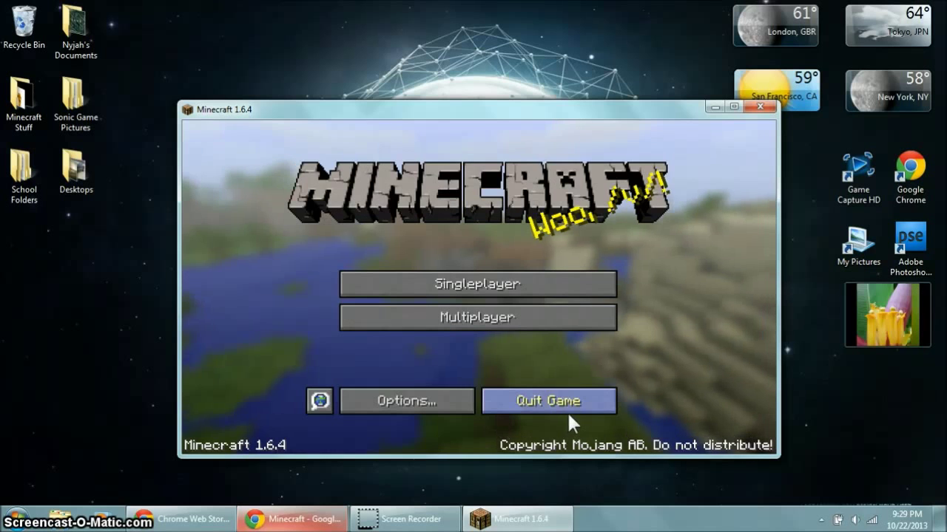
left_click(566, 409)
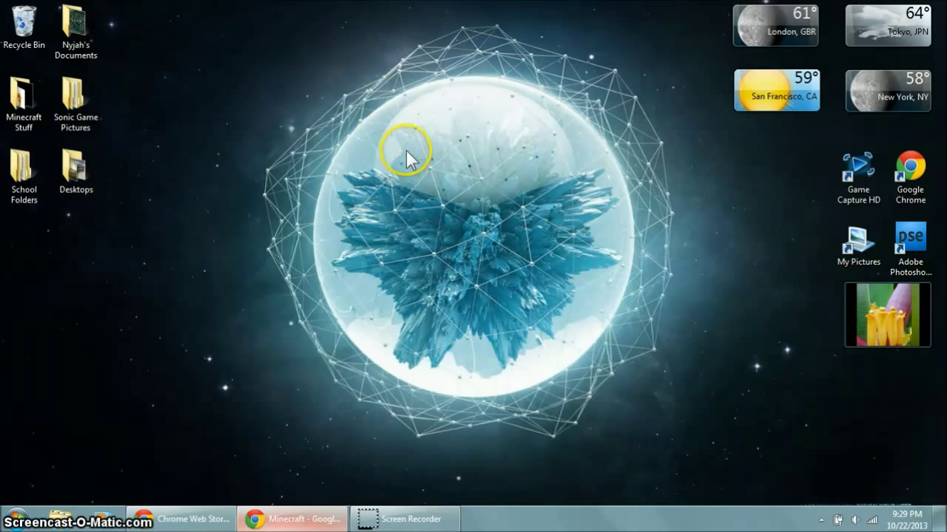
- Search %appdata% from the Start menu and open the Roaming folder
left_click(16, 517)
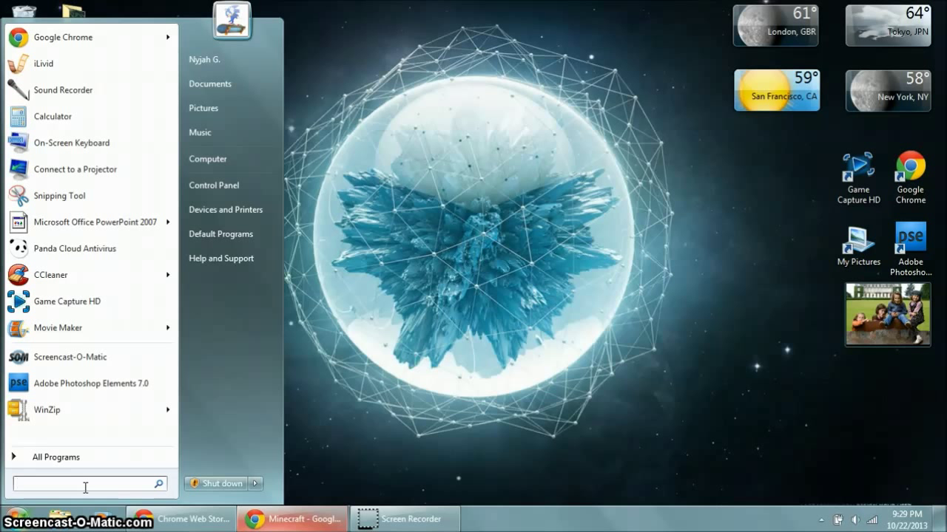
type("%appdat")
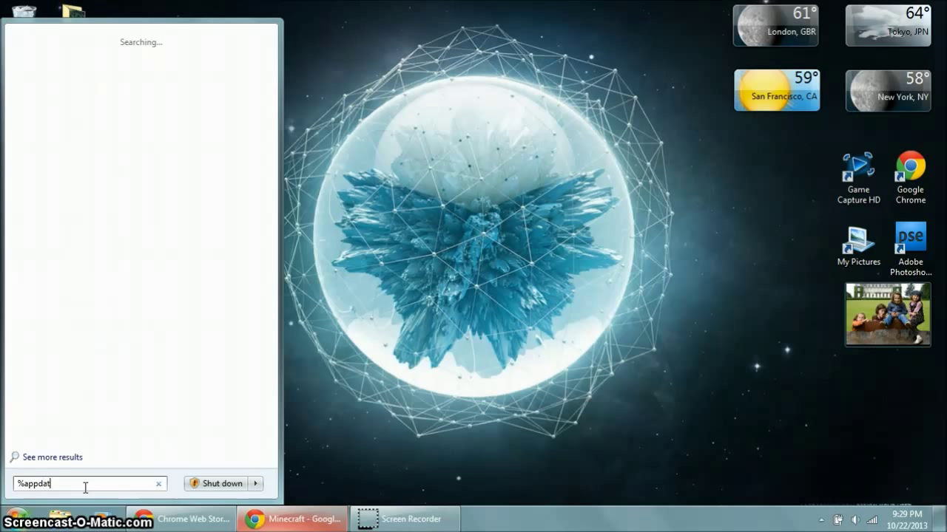
type("%")
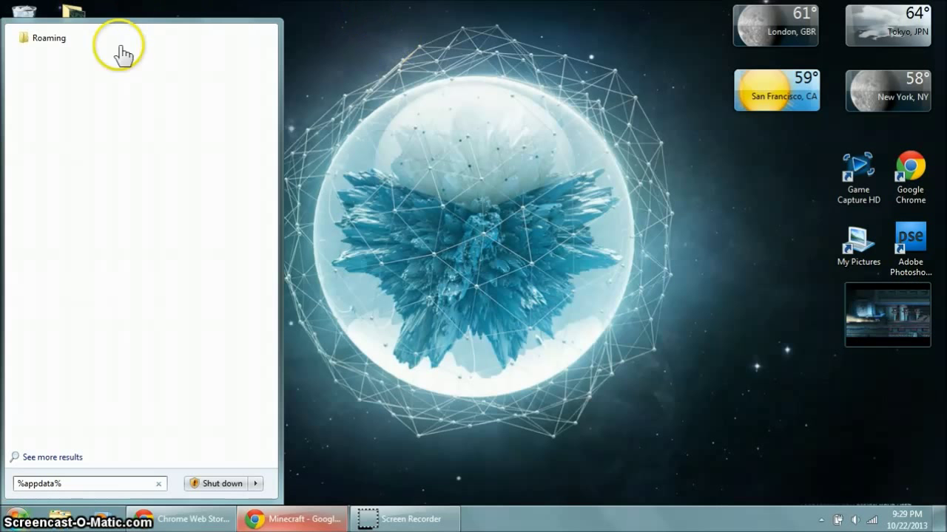
left_click(84, 39)
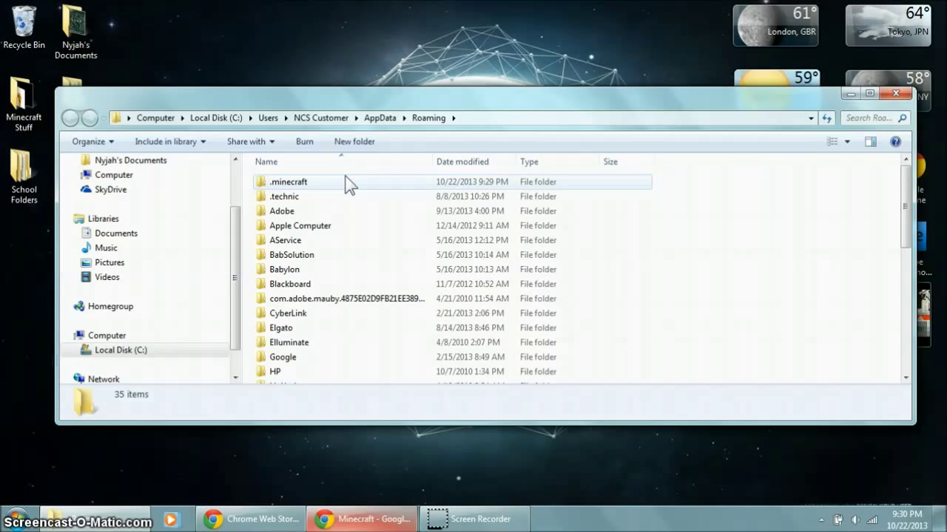
- Open .minecraft, check that the mods folder is empty, and go back to .minecraft
left_click(339, 179)
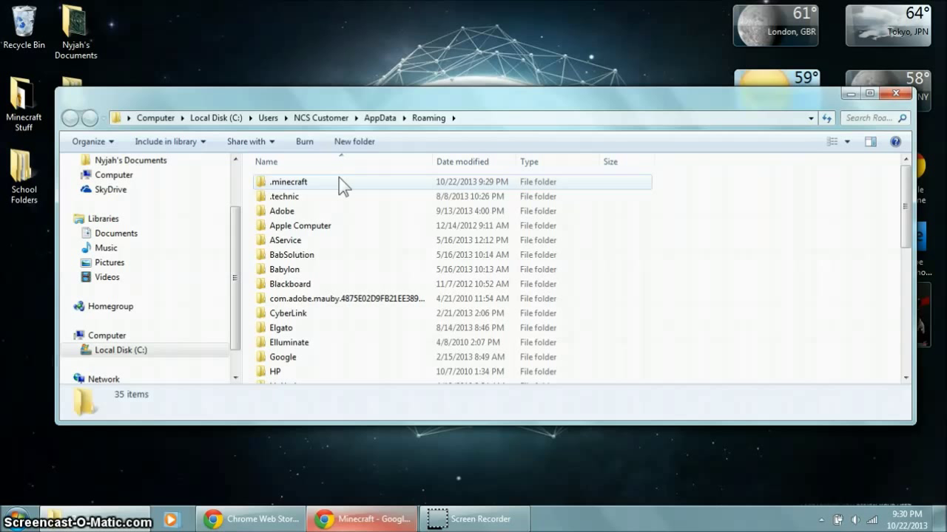
left_click(363, 188)
double_click(362, 189)
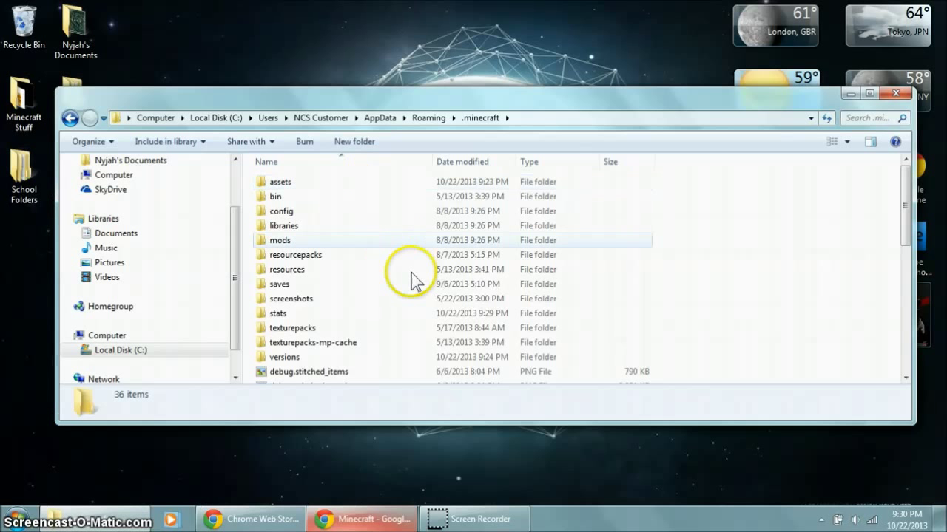
left_click(392, 242)
double_click(393, 240)
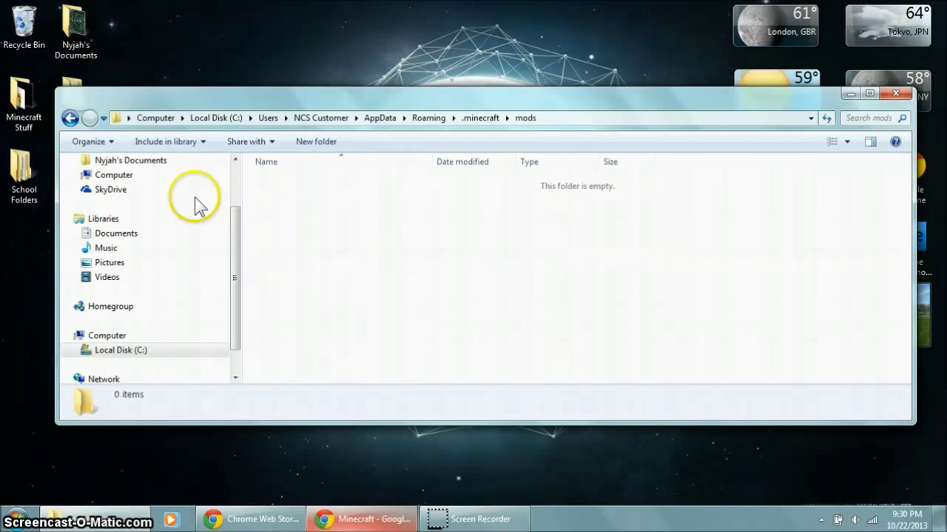
left_click(70, 118)
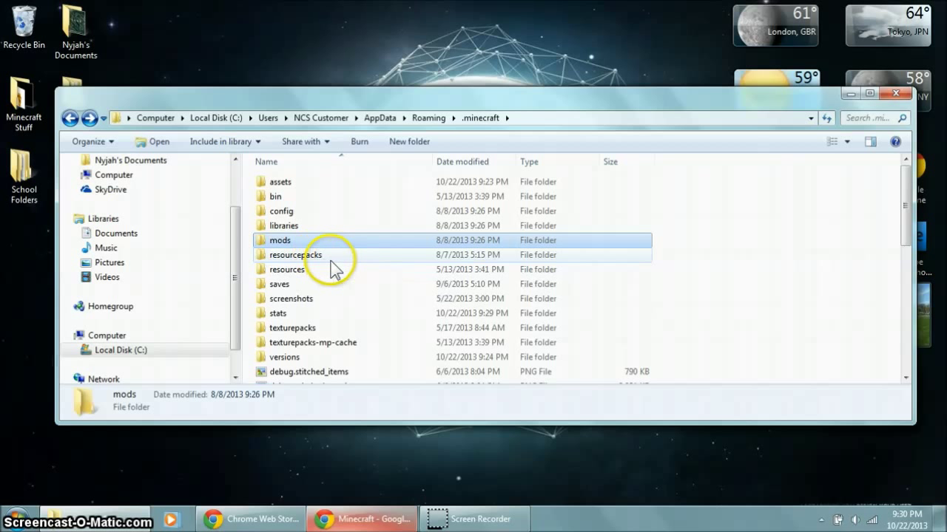
- View screenshot 2013-05-14_14.46.18 in .minecraft\screenshots, then close Photo Viewer and Explorer
double_click(354, 306)
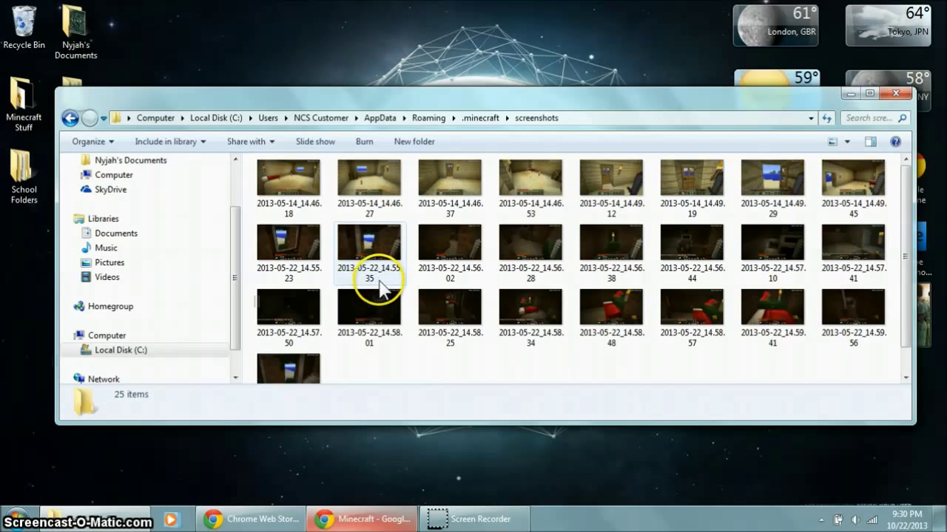
double_click(305, 184)
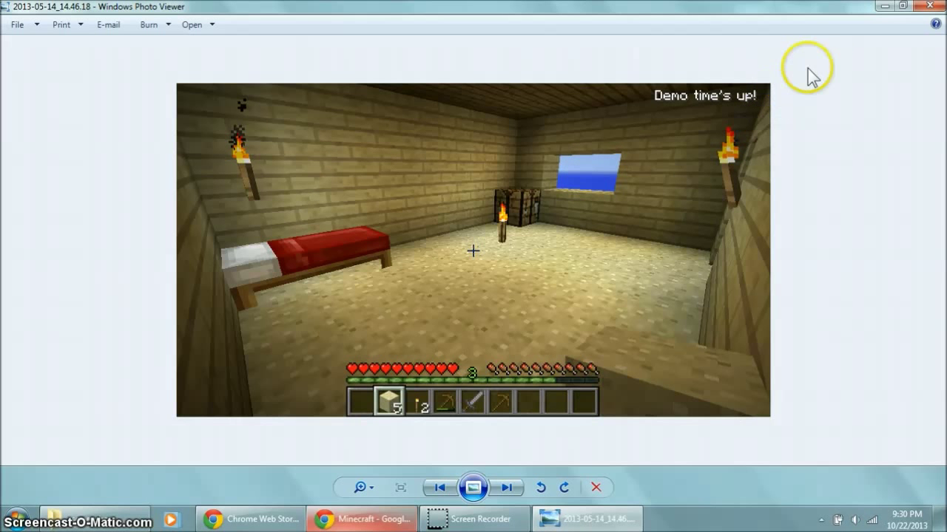
left_click(928, 6)
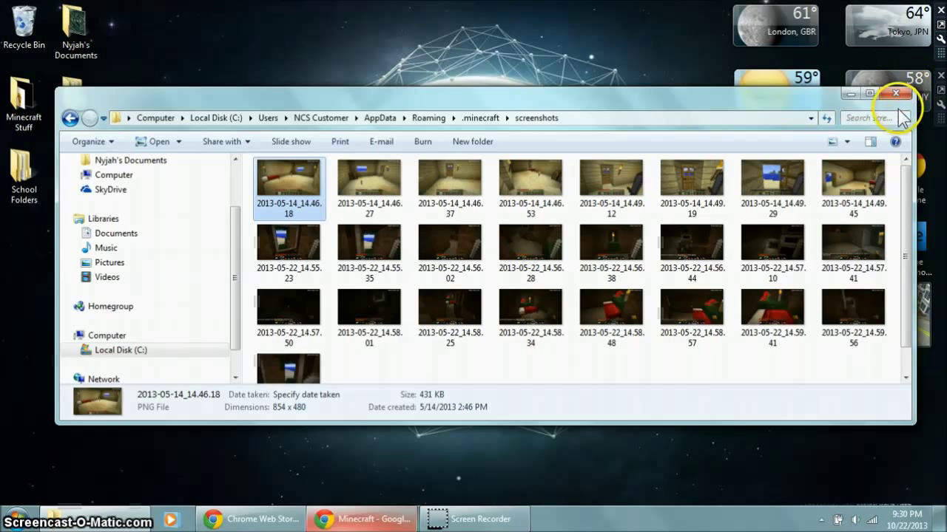
left_click(895, 93)
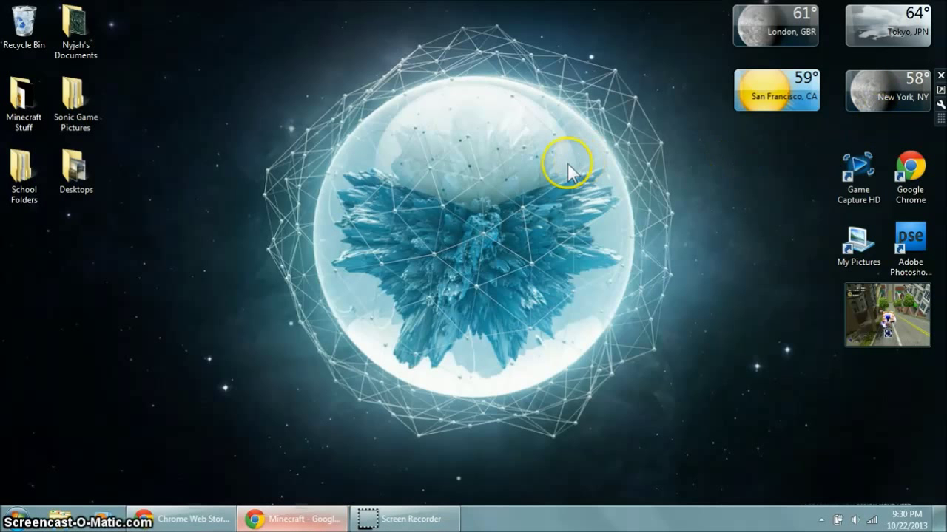